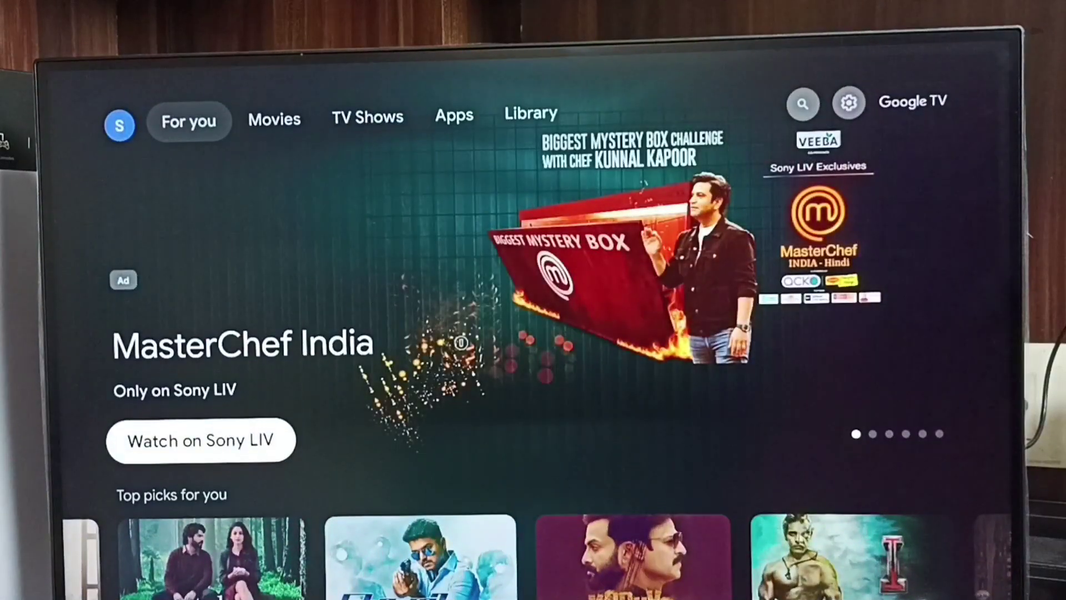
key(Up)
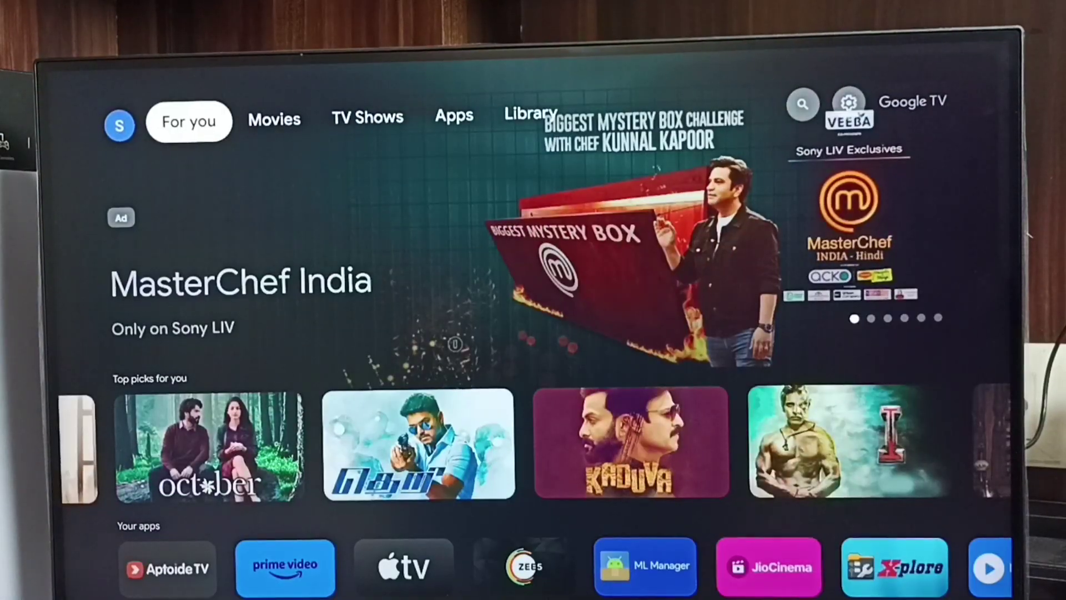
- Browse the featured MasterChef India show and the Top picks row on the home screen
key(Down)
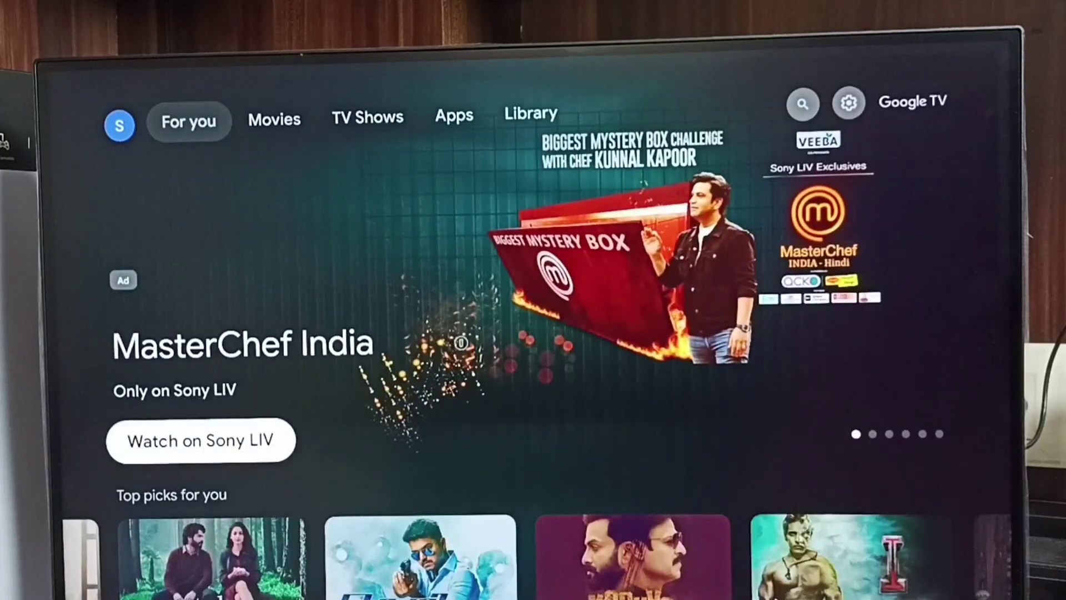
key(Down)
key(Up)
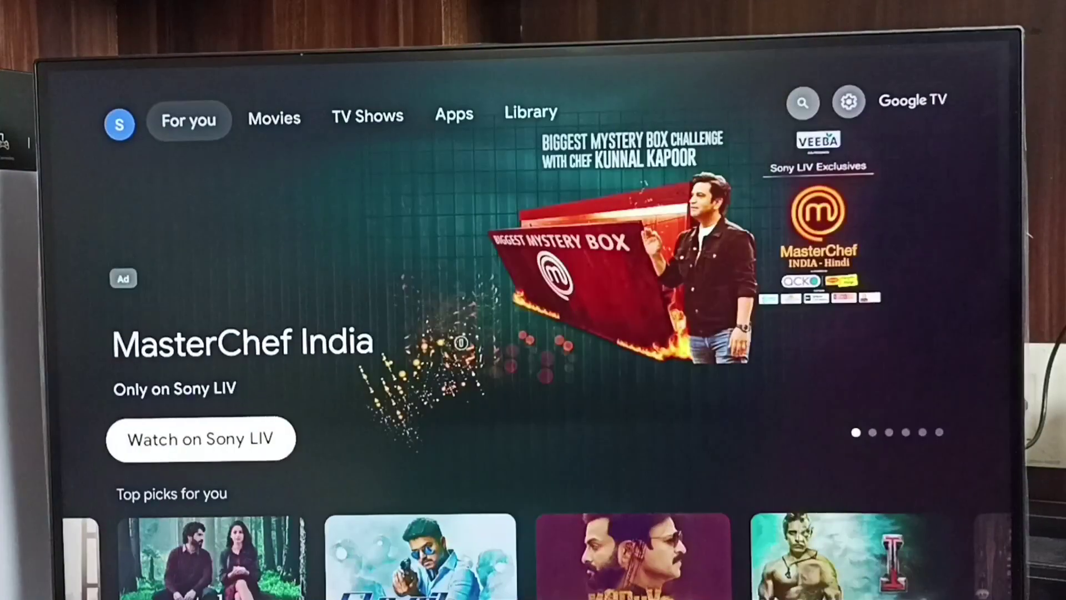
- Move along the top tabs past Apps and Library onto the search icon
key(Up)
key(Right)
key(Right)
key(Right)
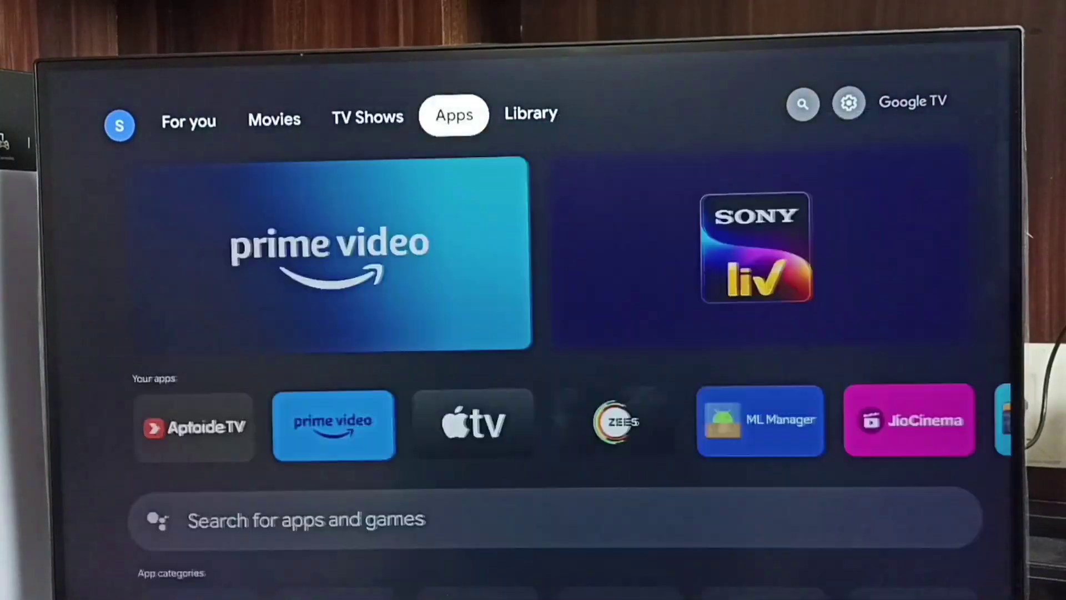
key(Right)
key(Right)
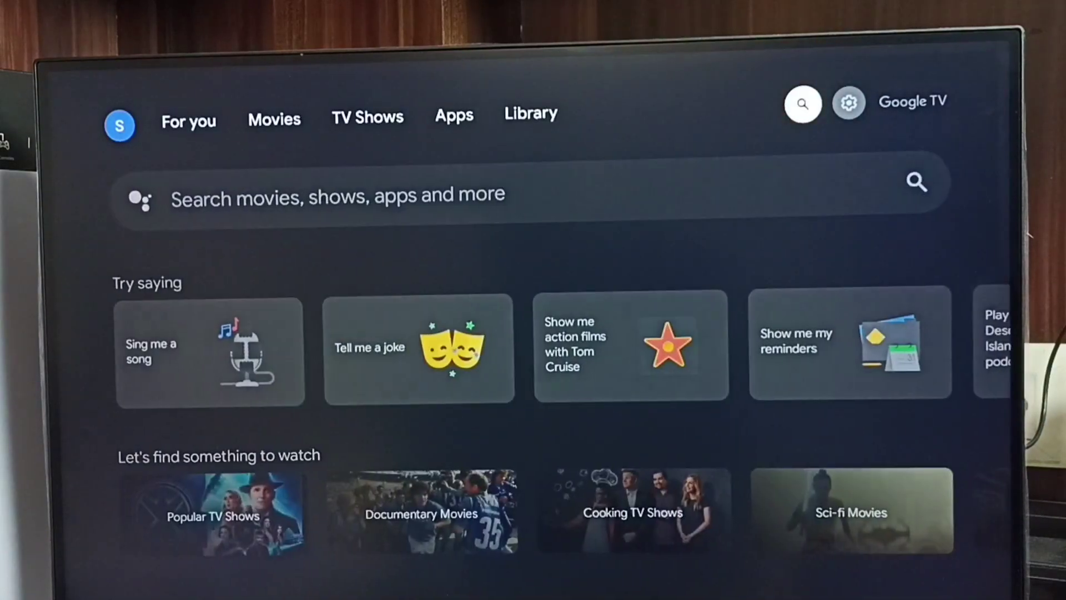
key(Right)
- Go from quick settings into device Settings, enter Privacy and scroll its list
key(Return)
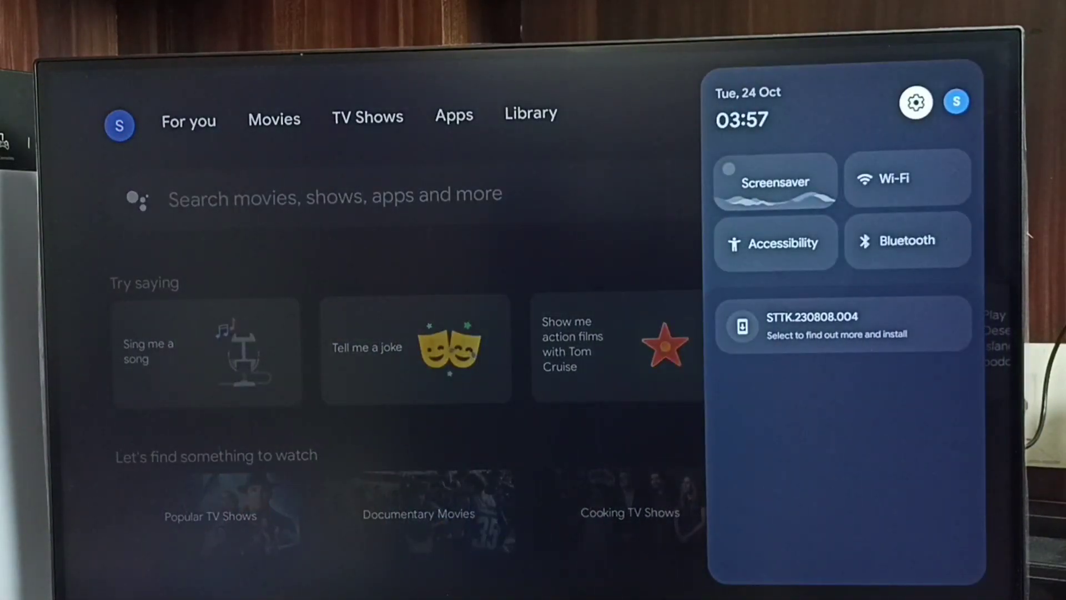
key(Return)
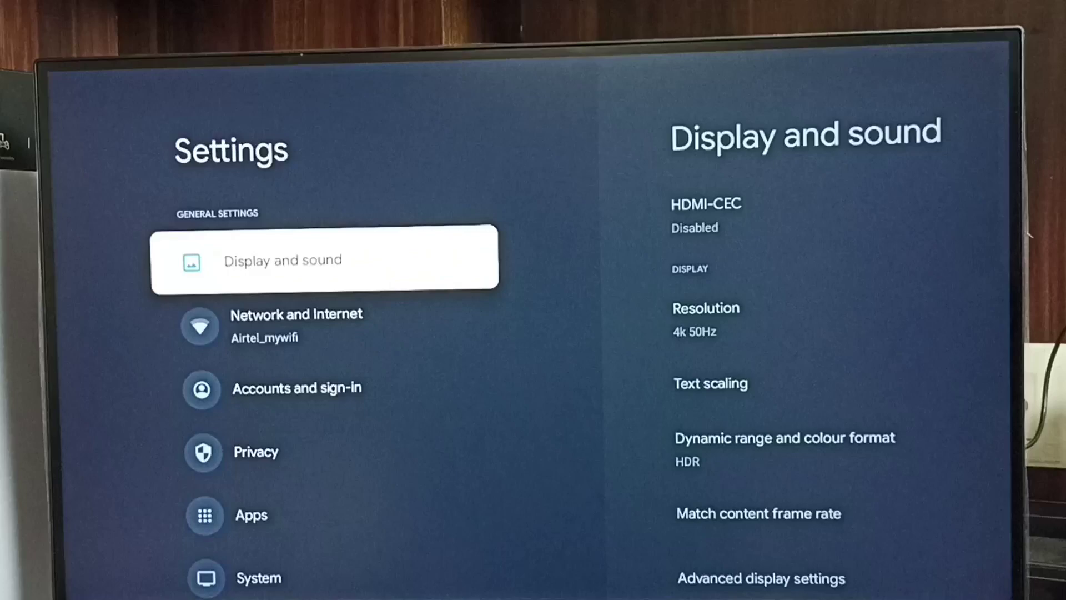
key(Down)
key(Down)
key(Down)
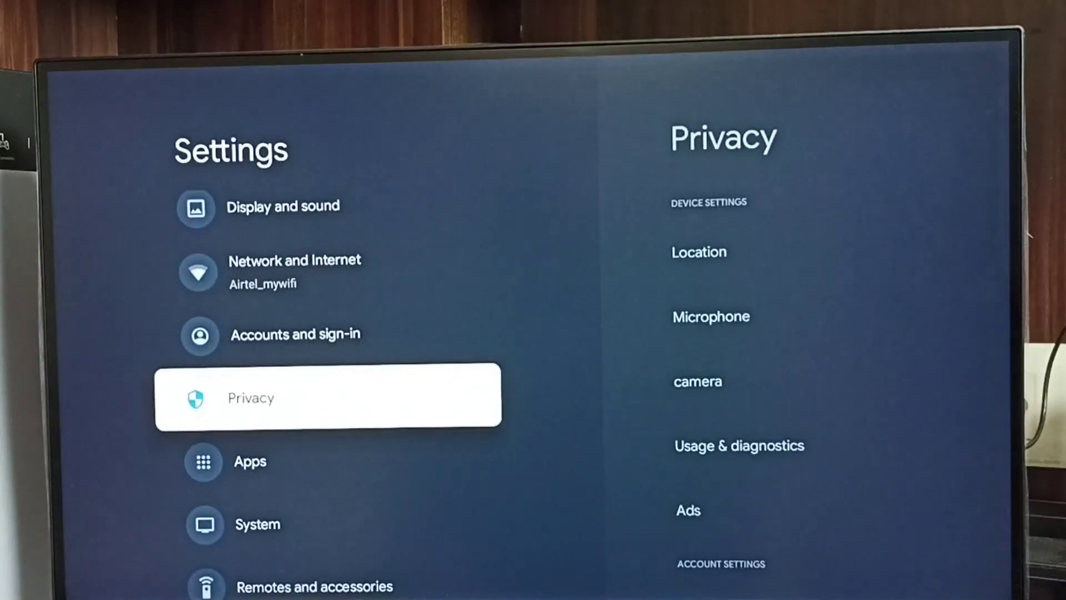
key(Return)
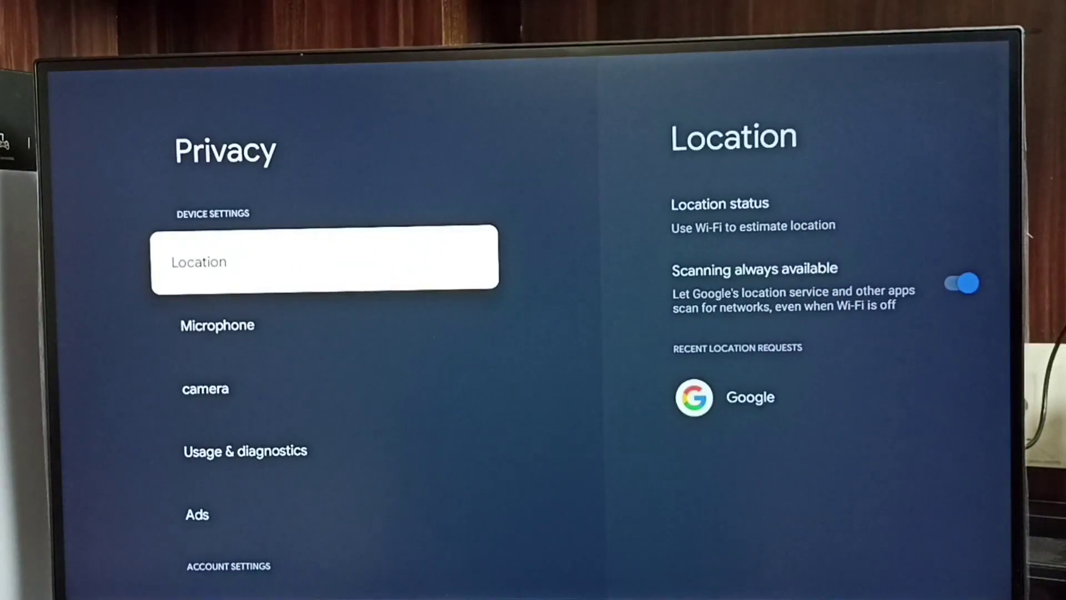
key(Down)
key(Down)
key(Down)
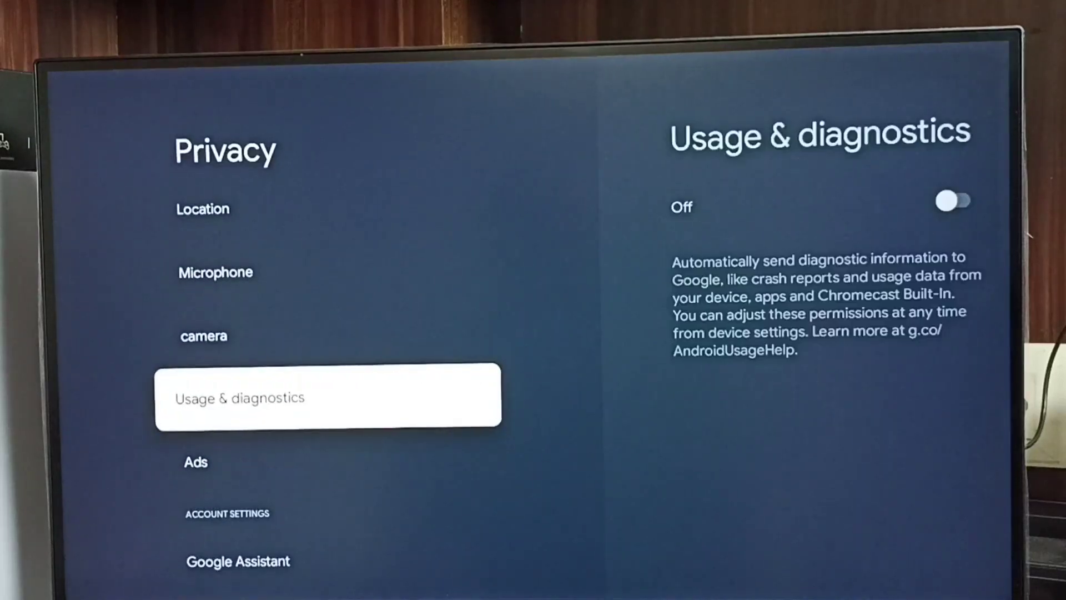
- Open Ads under Privacy and select the Delete advertising ID option
key(Down)
key(Return)
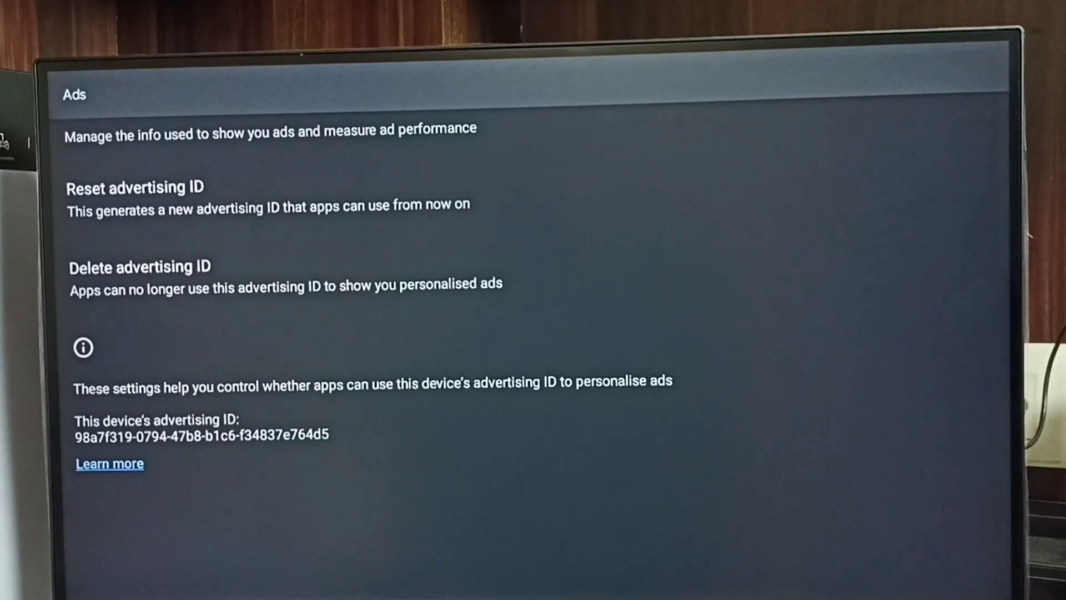
key(Down)
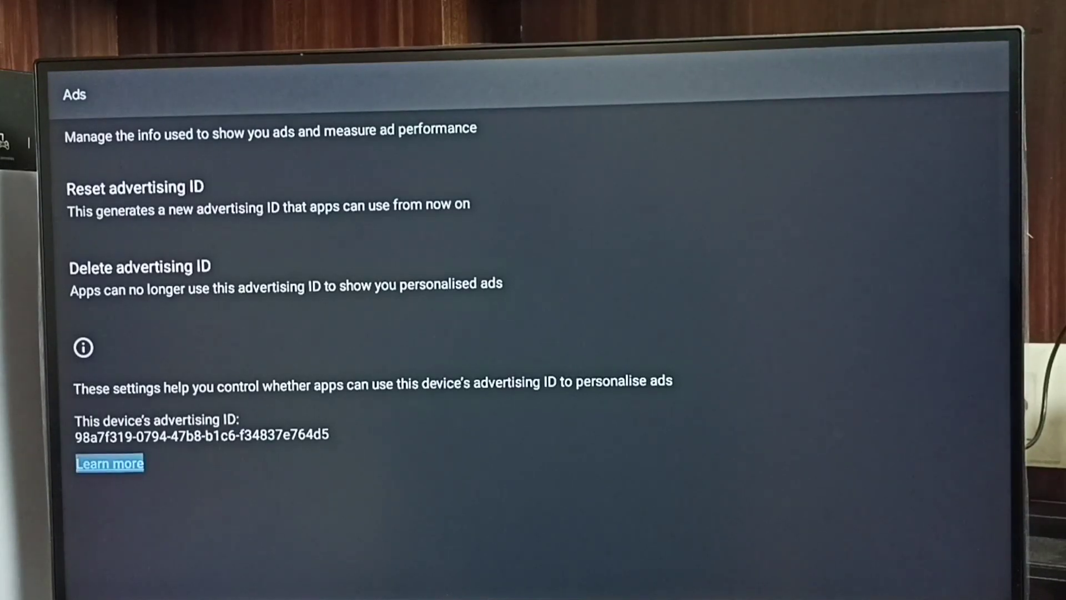
key(Up)
key(Up)
key(Down)
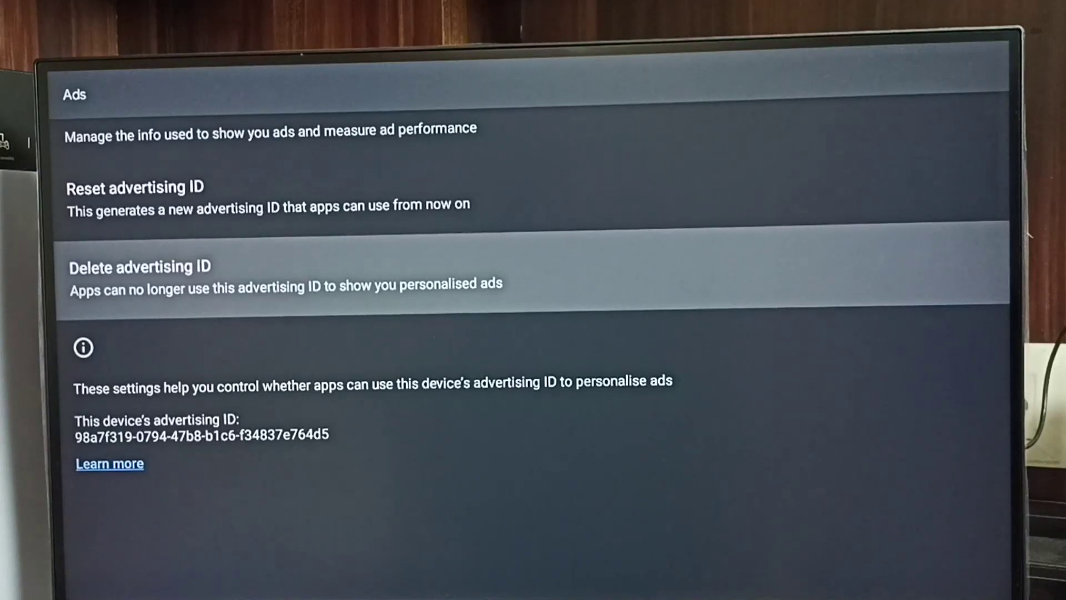
- Confirm deletion of the advertising ID on the confirmation page
key(Return)
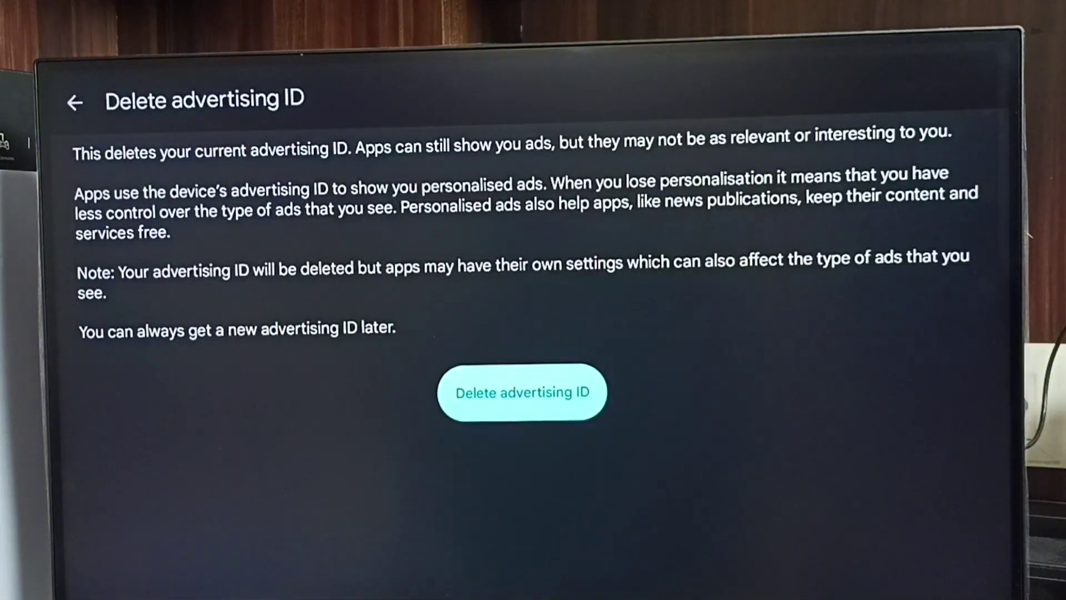
key(Return)
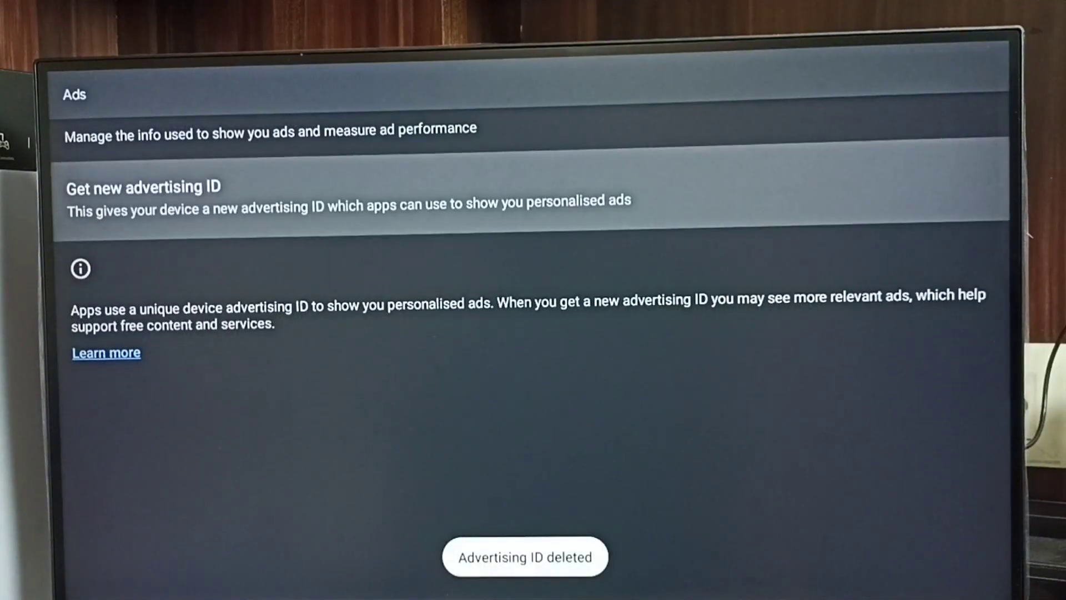